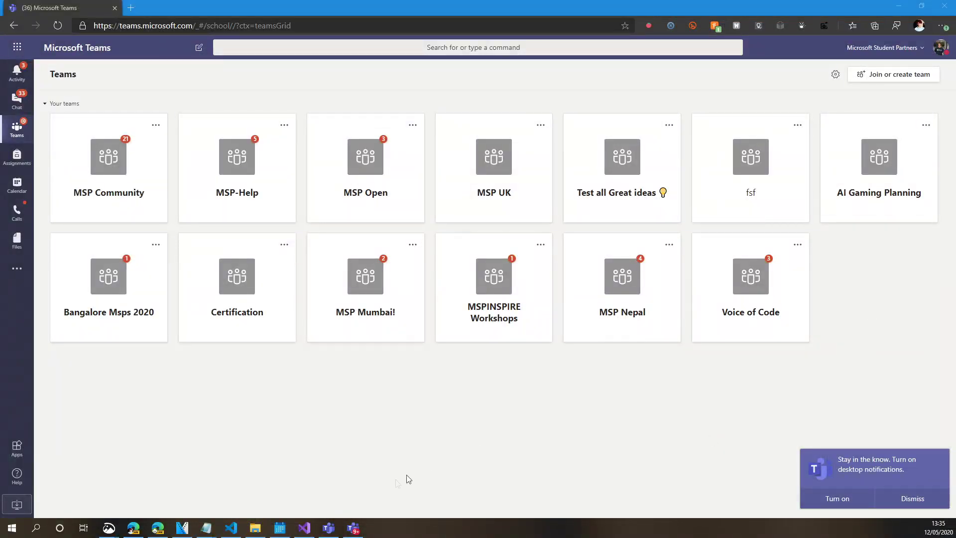
Switch between the Teams desktop windows, ending on the one with the MSP teams
left_click(358, 523)
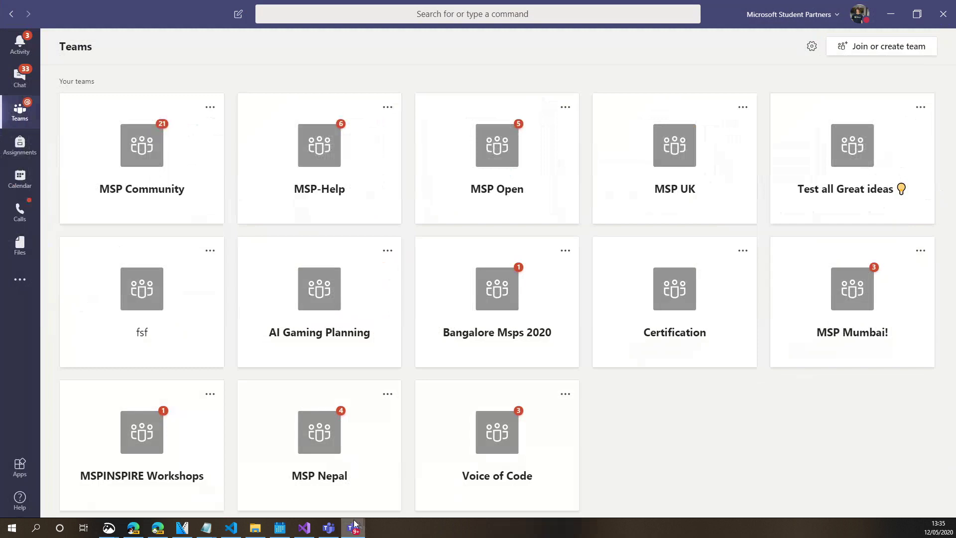
left_click(328, 528)
left_click(324, 529)
left_click(323, 531)
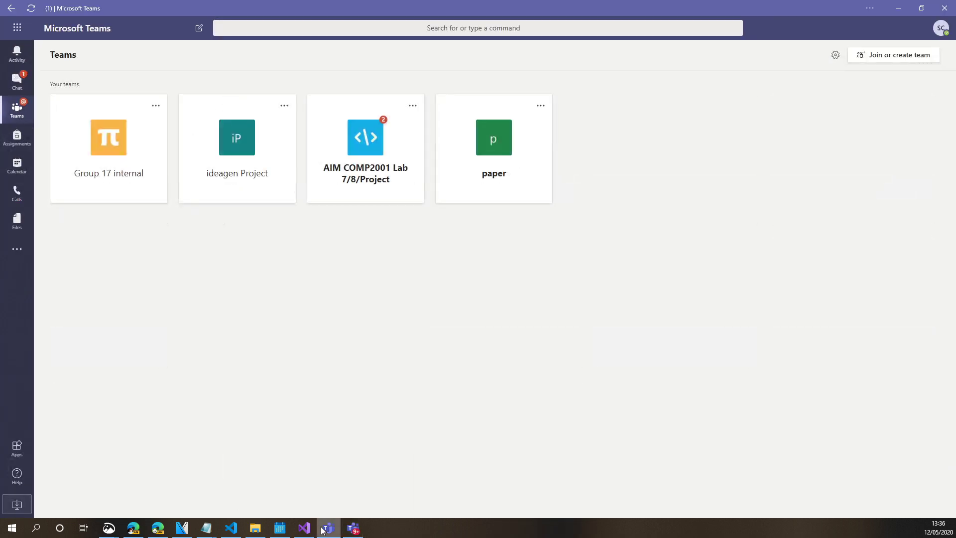
left_click(344, 533)
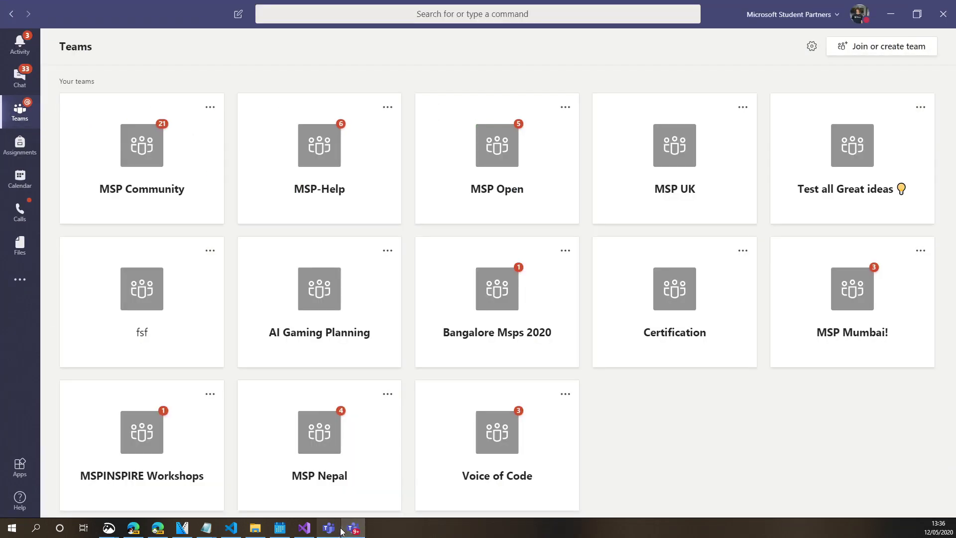
mouse_move(342, 532)
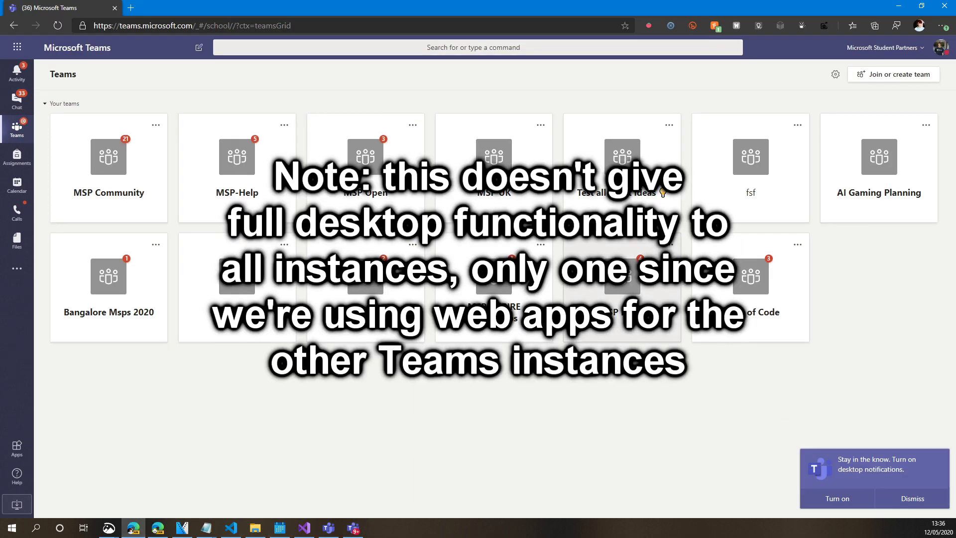
Add a fresh Edge profile from a new tab and enter teams.microsoft.com in its window
left_click(133, 10)
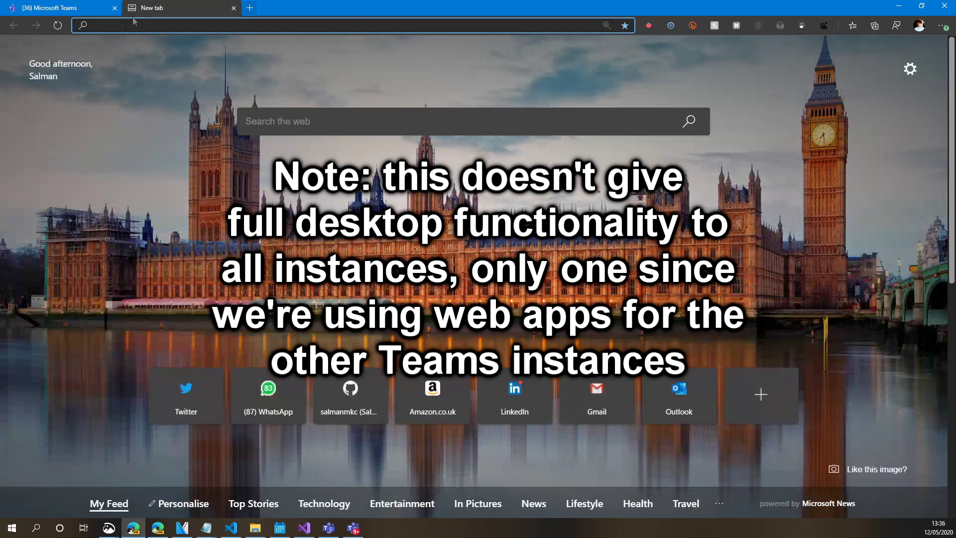
left_click(911, 28)
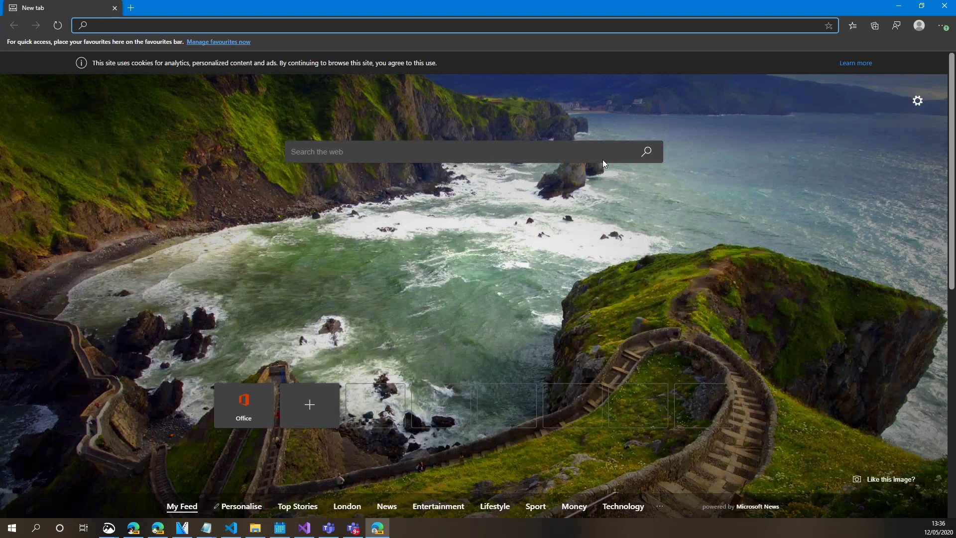
type("team")
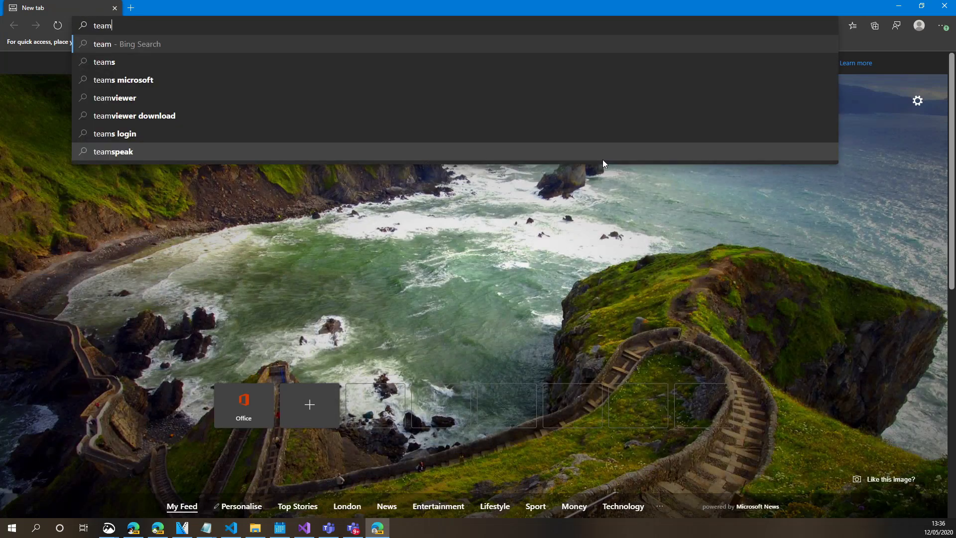
type("s.microsoft")
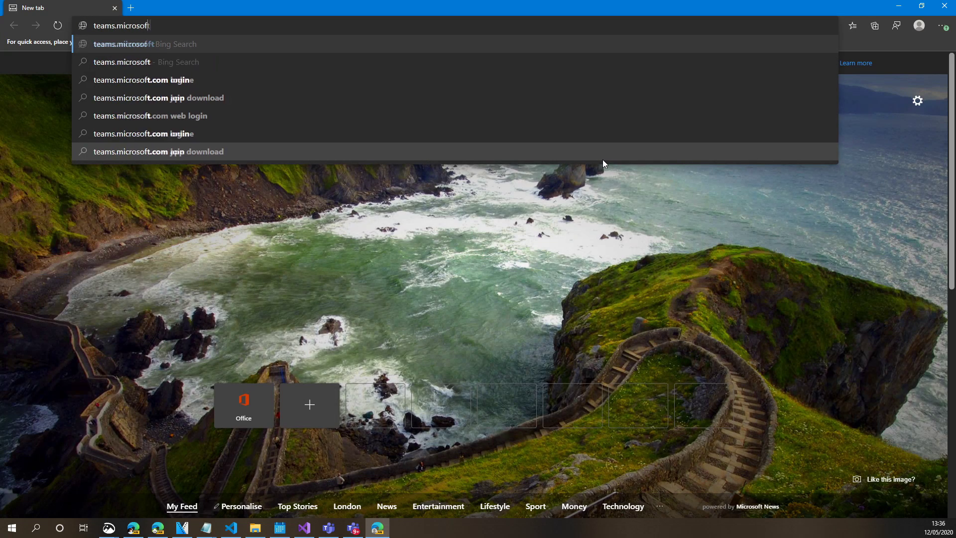
type(".com")
Load the Teams site, decline the work-profile switch, enter the account e-mail, and open Profile 2's options
key("Return")
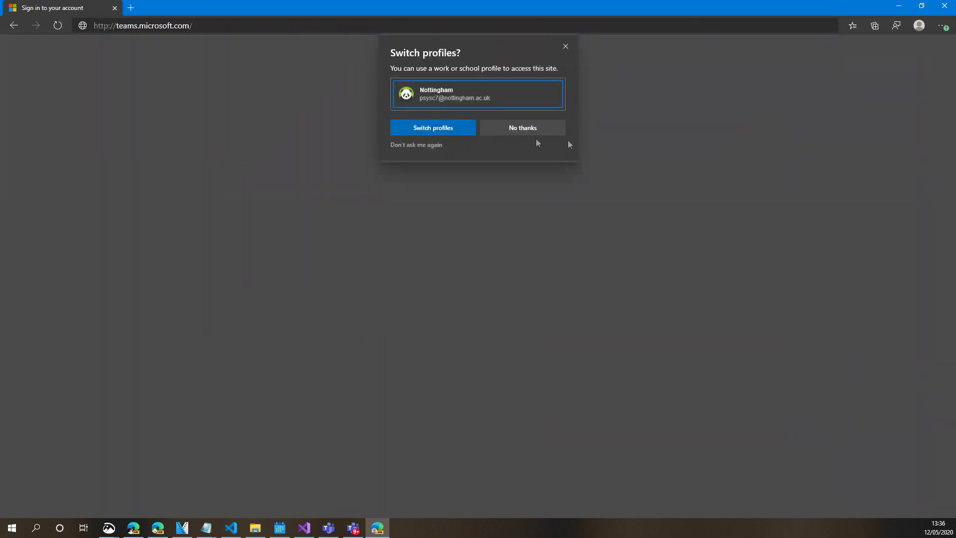
left_click(488, 133)
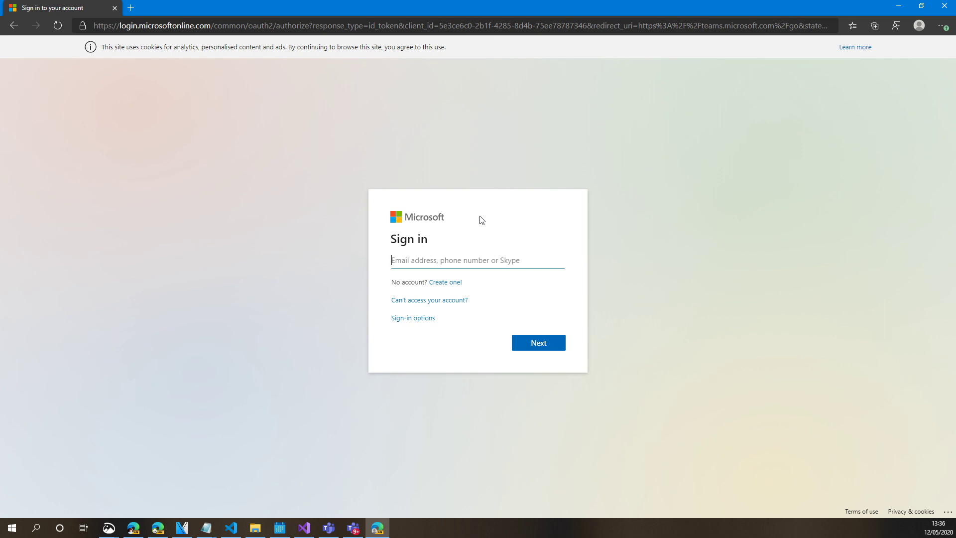
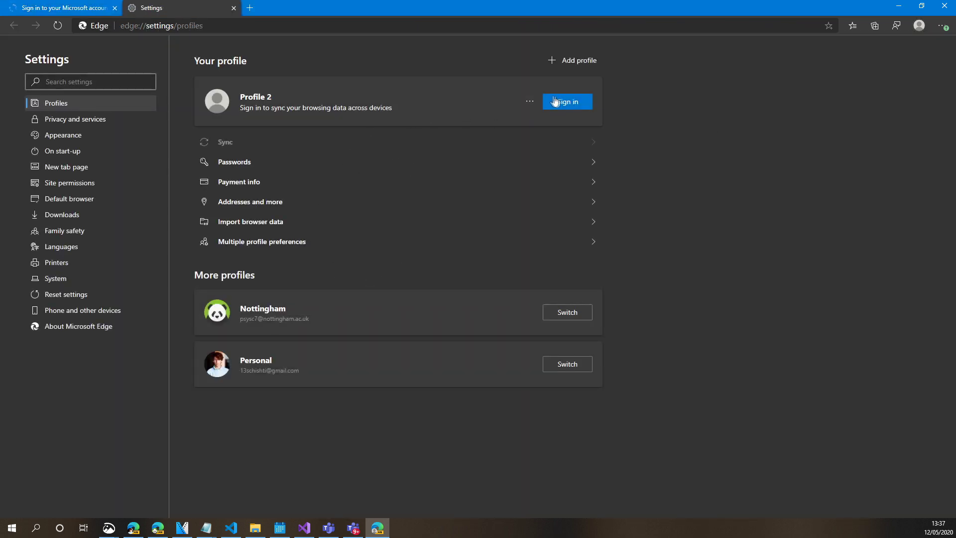
left_click(530, 101)
Rename Profile 2 to 'Dot Net Foundation', give it the ninja avatar, and save
left_click(520, 124)
triple_click(478, 185)
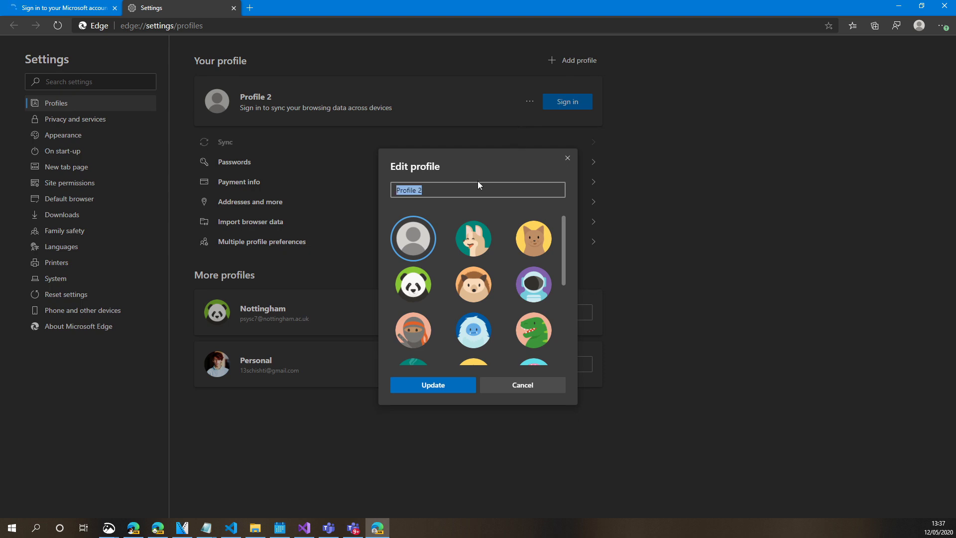
type("Dot Net Foundation")
left_click(413, 330)
scroll(423, 344, "down", 1)
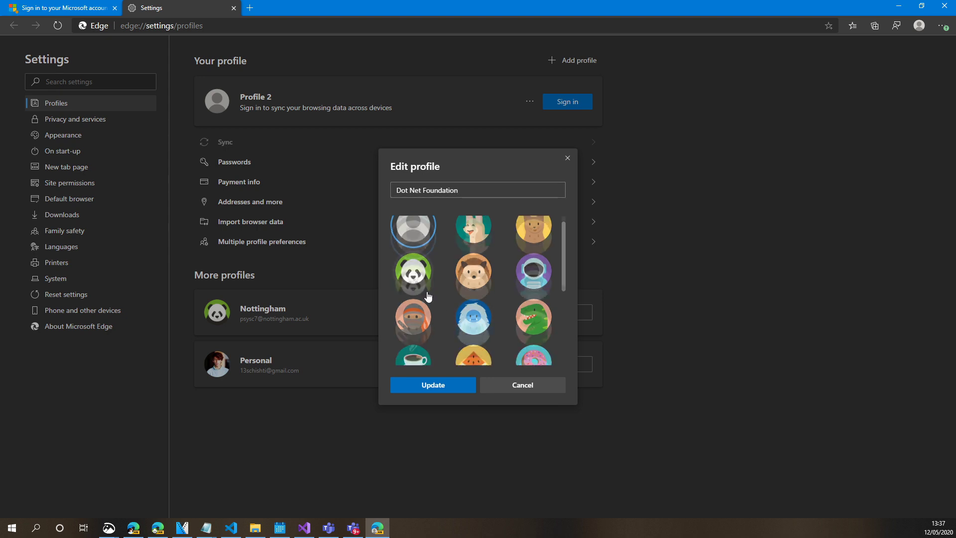
left_click(452, 388)
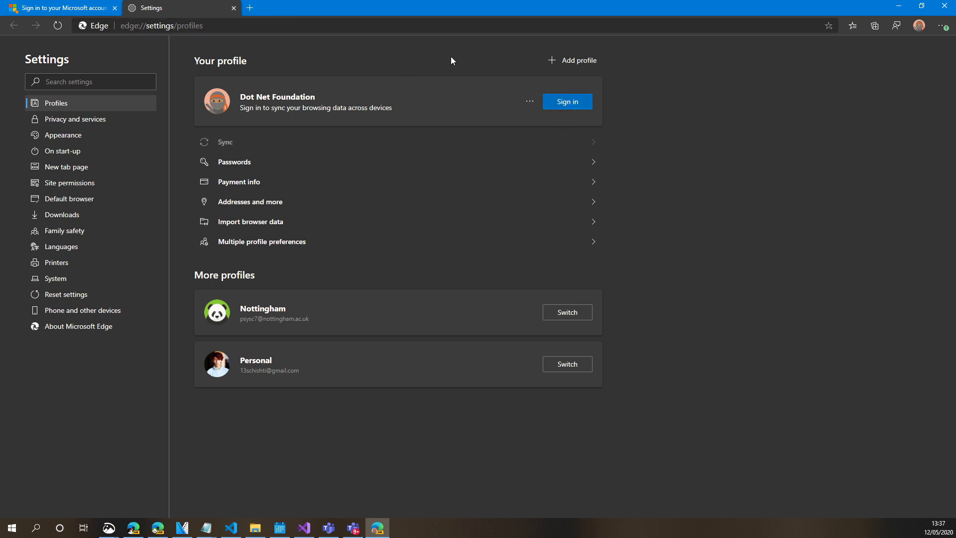
Return to sign-in, decline the profile switch, enter the account password, and choose the .NET Foundation (Guest) org
left_click(233, 9)
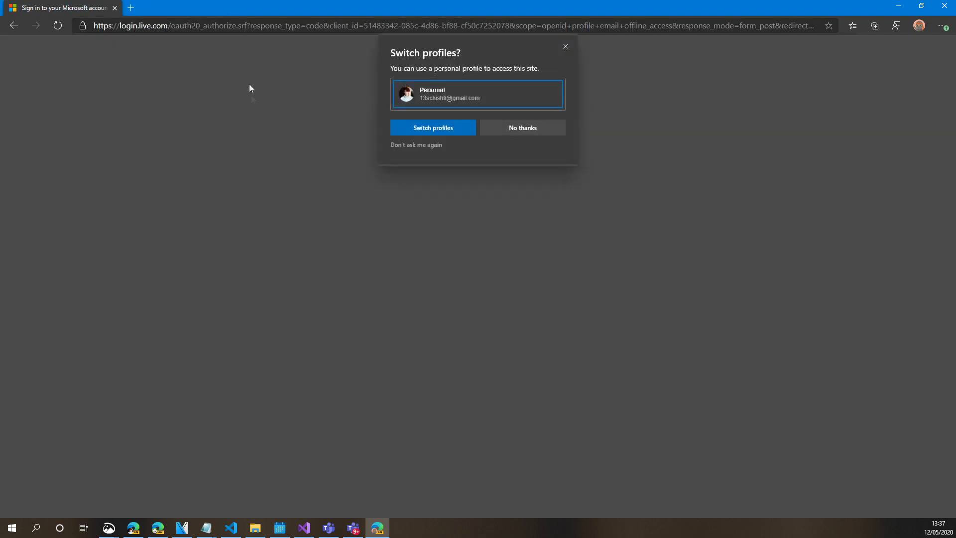
left_click(491, 128)
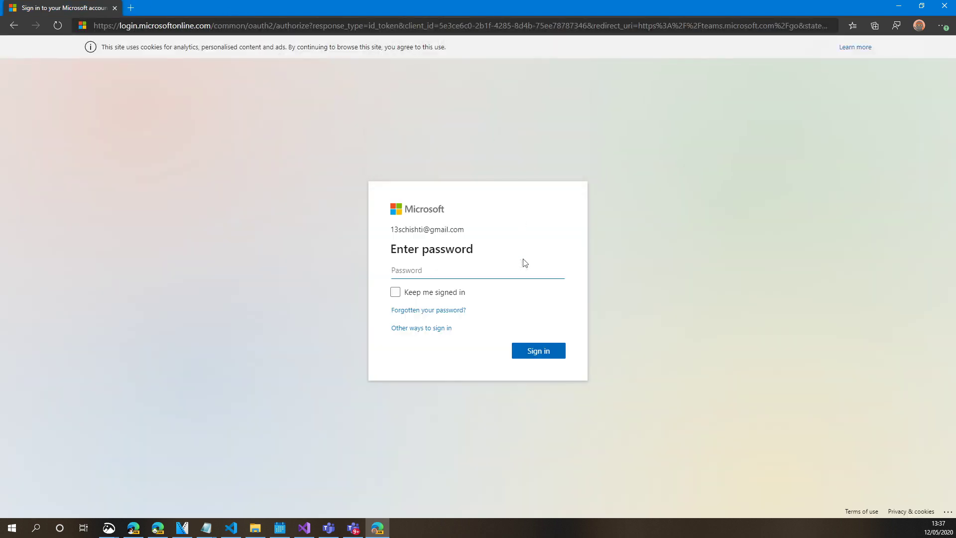
type("•••••••")
key("BackSpace")
key("BackSpace")
key("BackSpace")
key("BackSpace")
key("BackSpace")
key("BackSpace")
type("••••••••••••••••••")
key("Return")
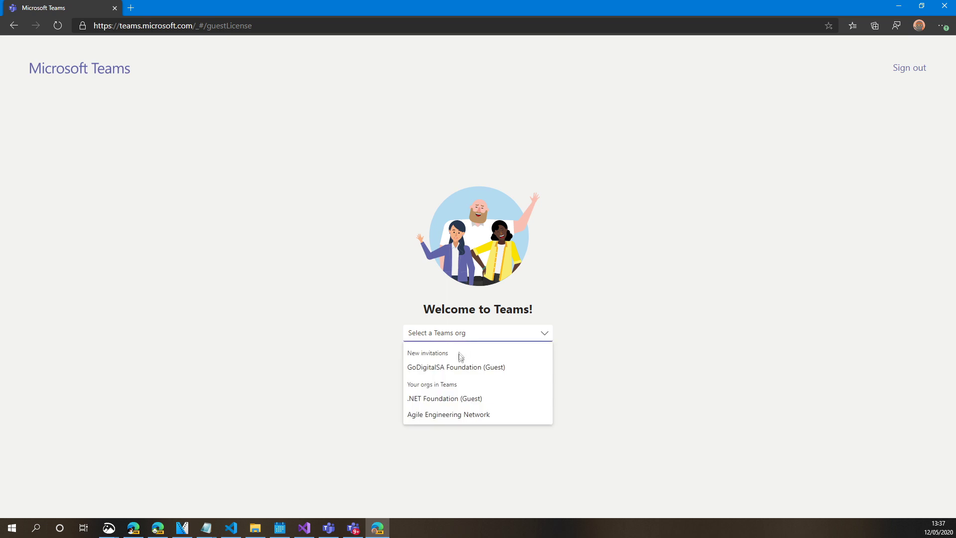
left_click(477, 400)
Continue into .NET Foundation (Guest), confirm the Google account, and submit its password
left_click(473, 362)
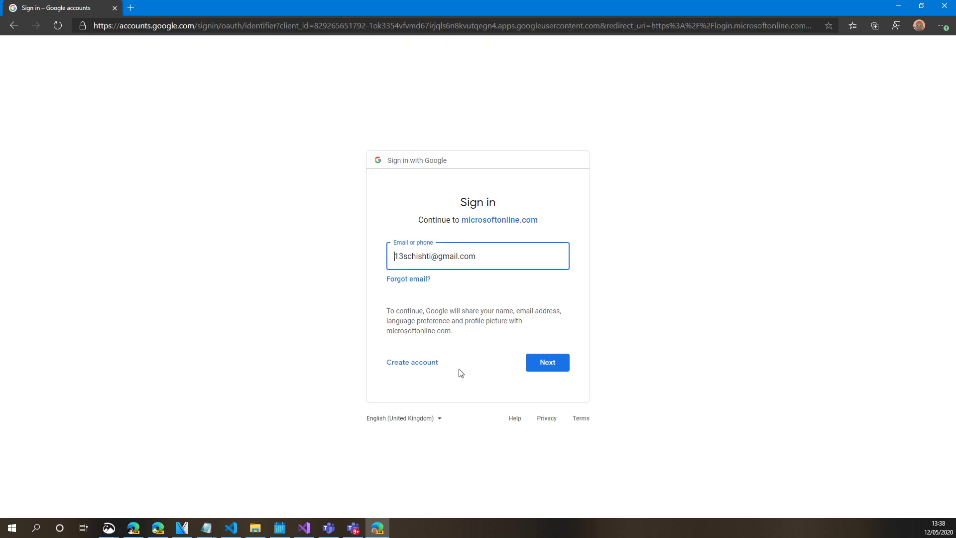
left_click(551, 367)
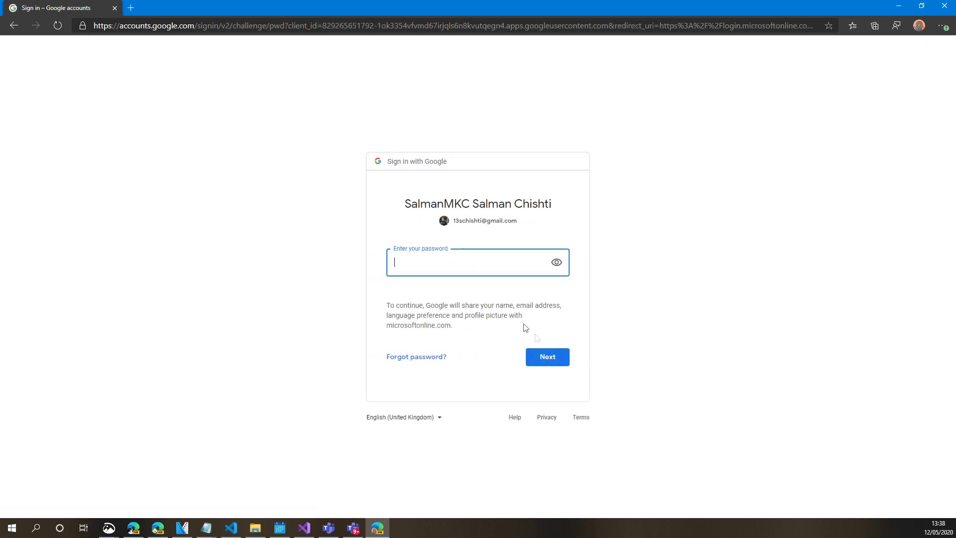
type("•••")
key("BackSpace")
key("BackSpace")
key("BackSpace")
key("Return")
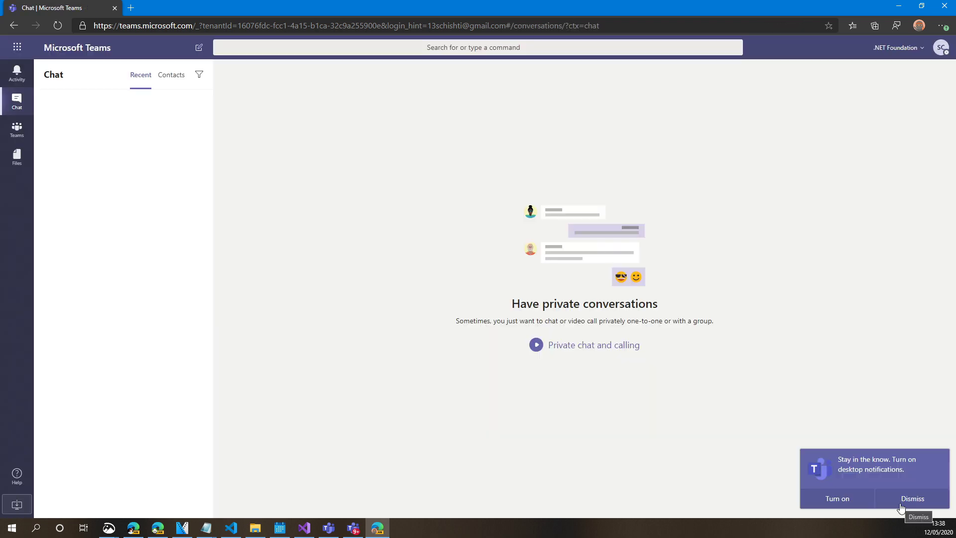
Dismiss the notifications prompt, check the org list, and compare against the desktop Teams app
left_click(902, 503)
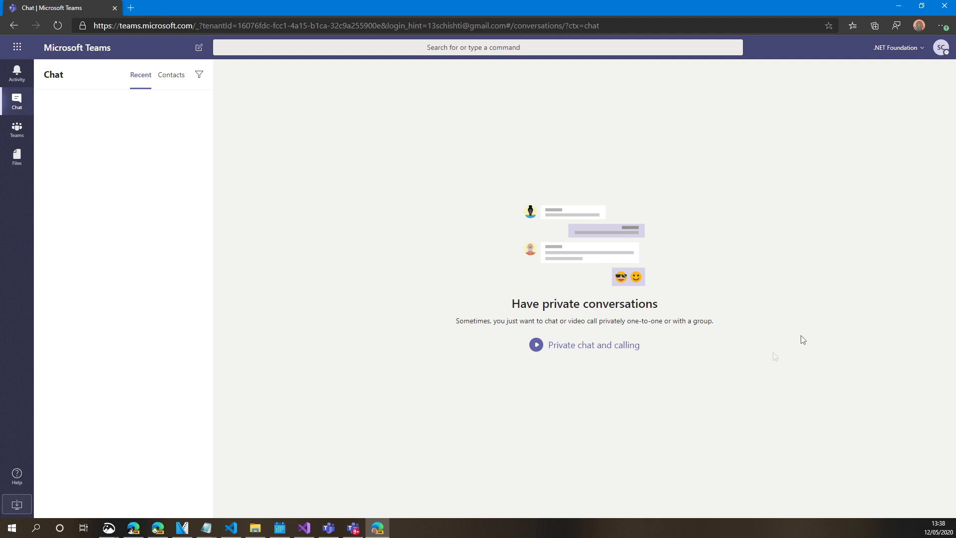
left_click(899, 48)
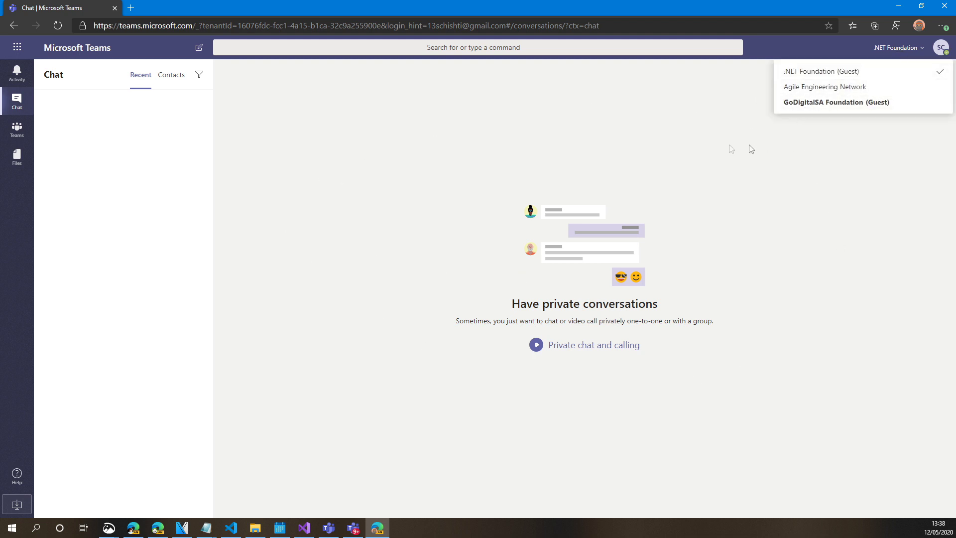
left_click(597, 135)
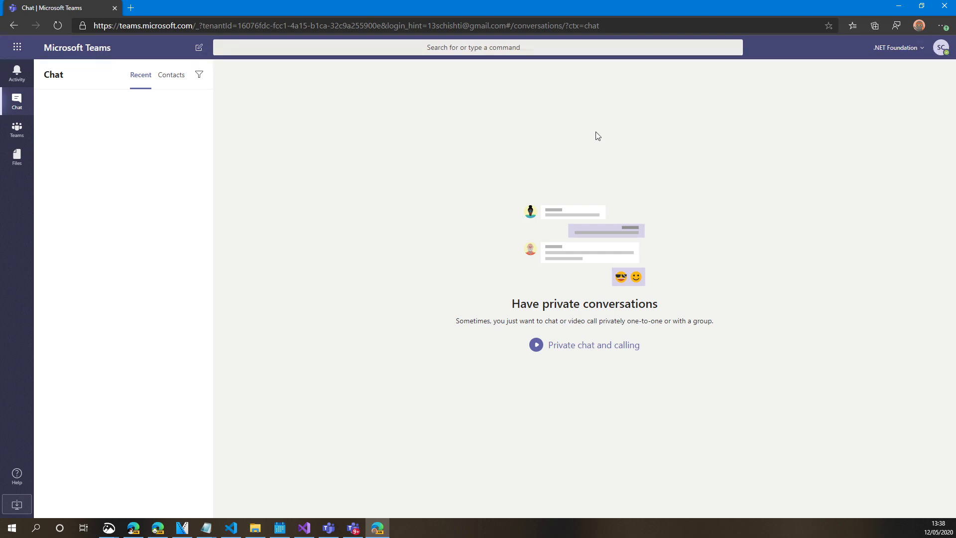
left_click(353, 528)
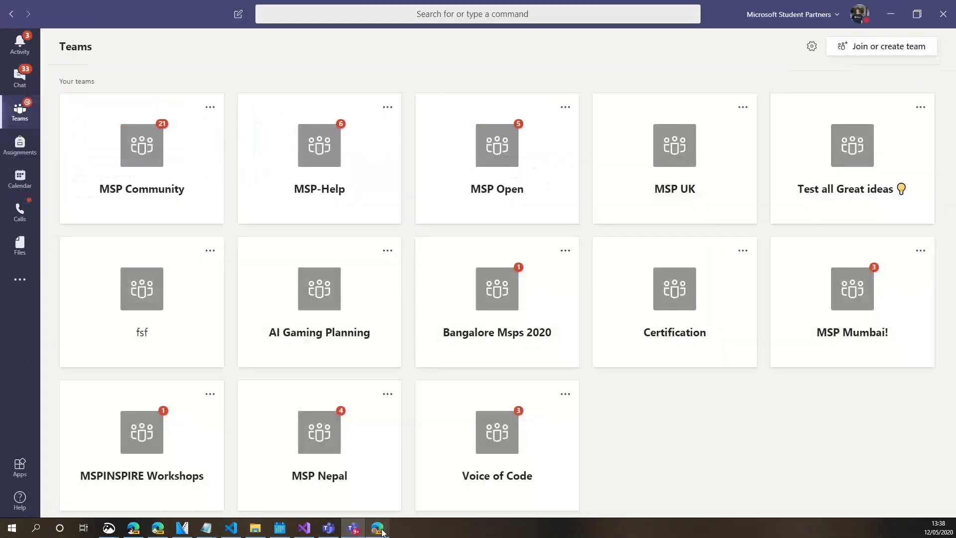
left_click(381, 530)
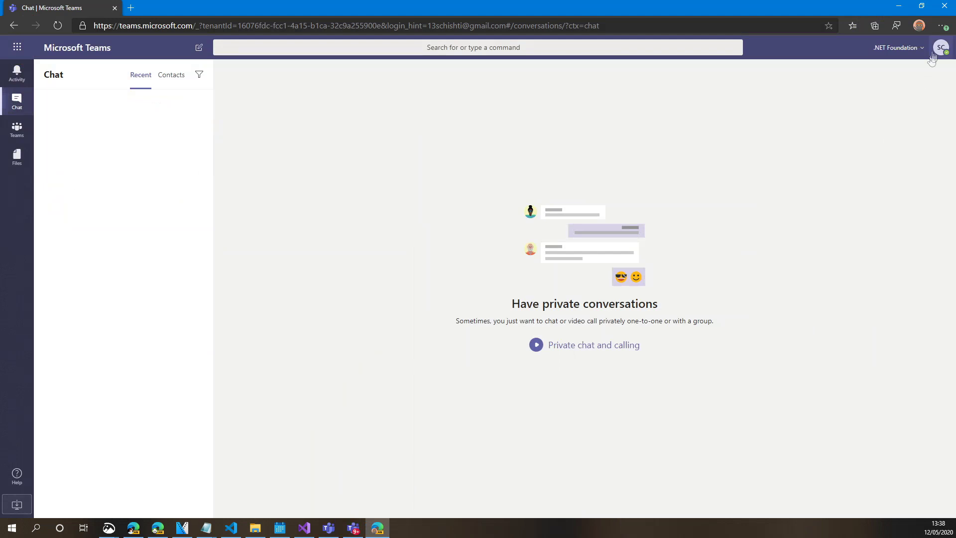
left_click(941, 26)
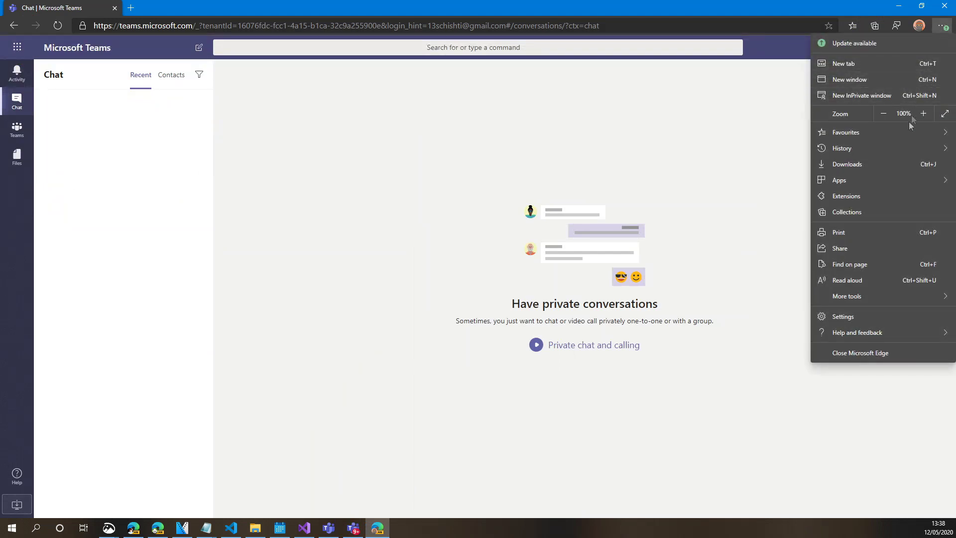
Install the Teams chat site as an app and start naming it 'DotNet Foundation Teams'
mouse_move(875, 183)
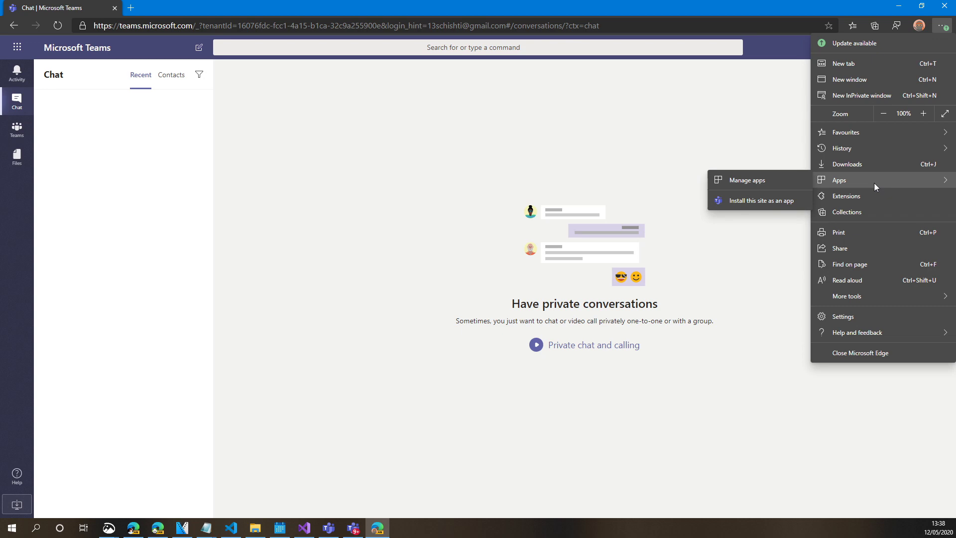
left_click(770, 202)
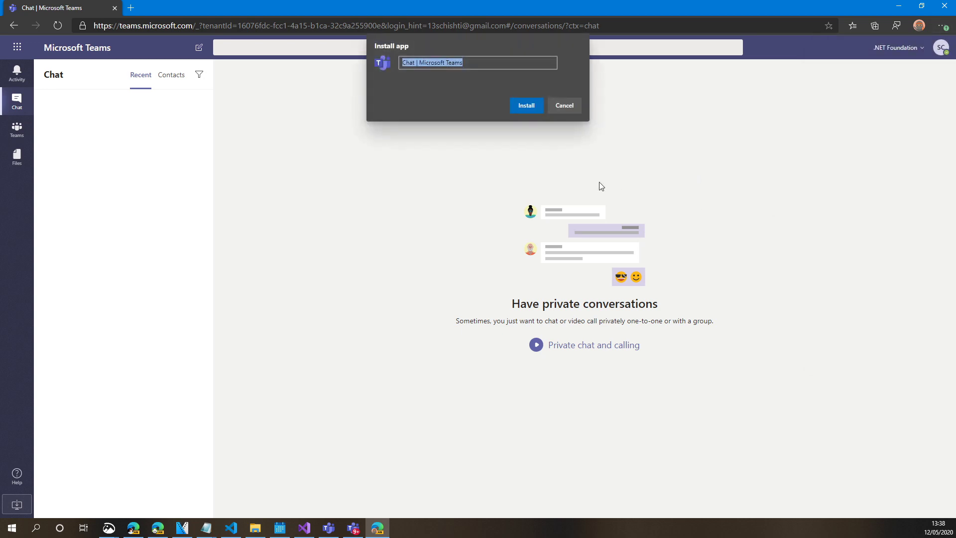
type("Dot")
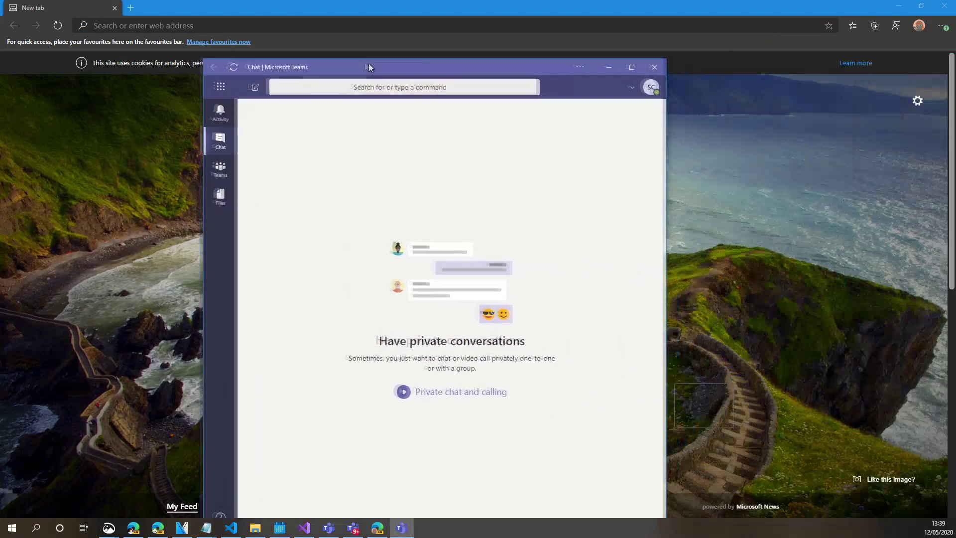
Move the new Teams app window to the top and place its taskbar icon beside Edge
left_click_drag(368, 63, 310, 1)
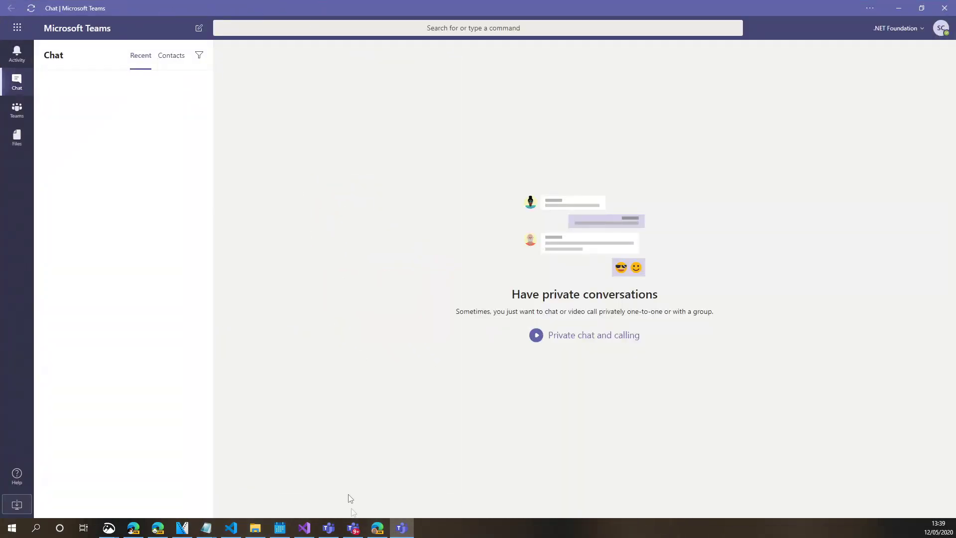
left_click_drag(401, 528, 375, 532)
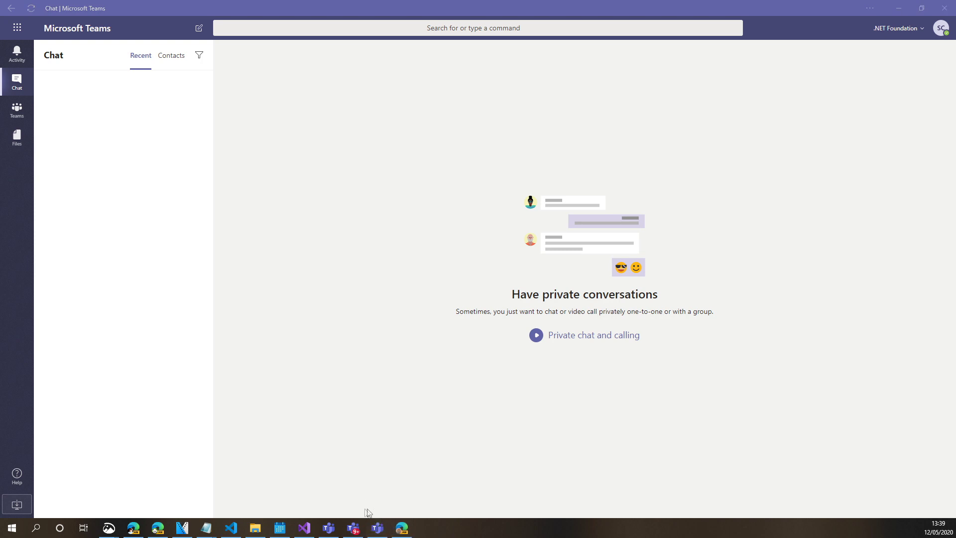
Pin DotNet Foundation Teams to the Start menu
left_click(12, 528)
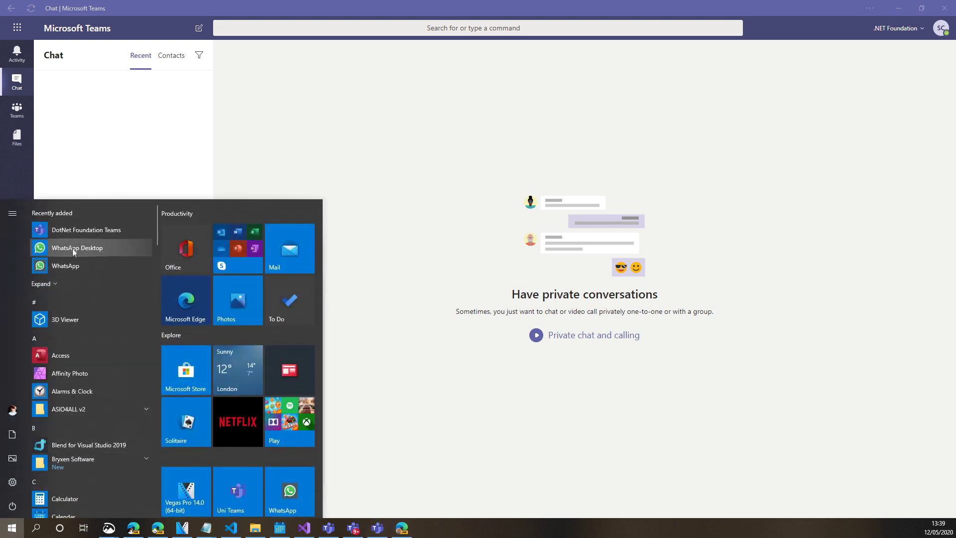
right_click(79, 231)
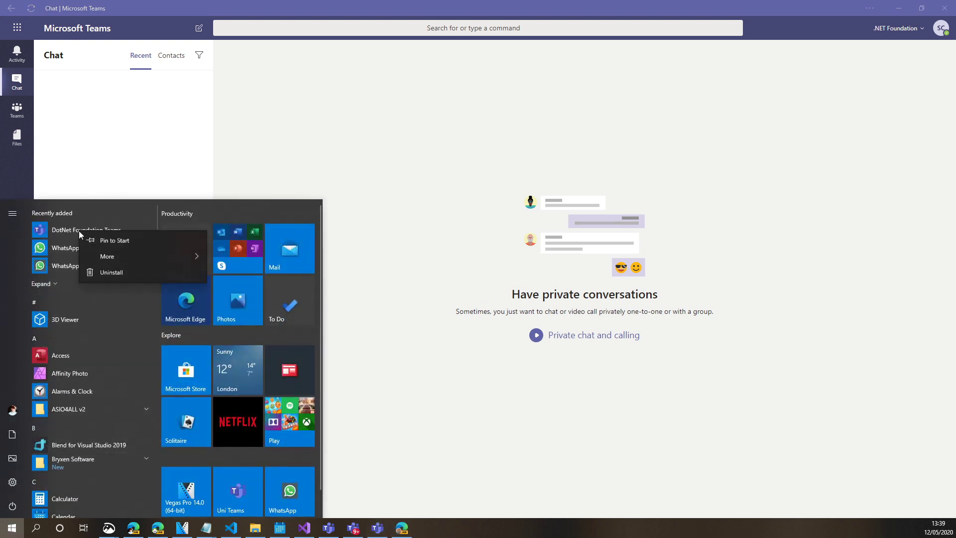
left_click(111, 241)
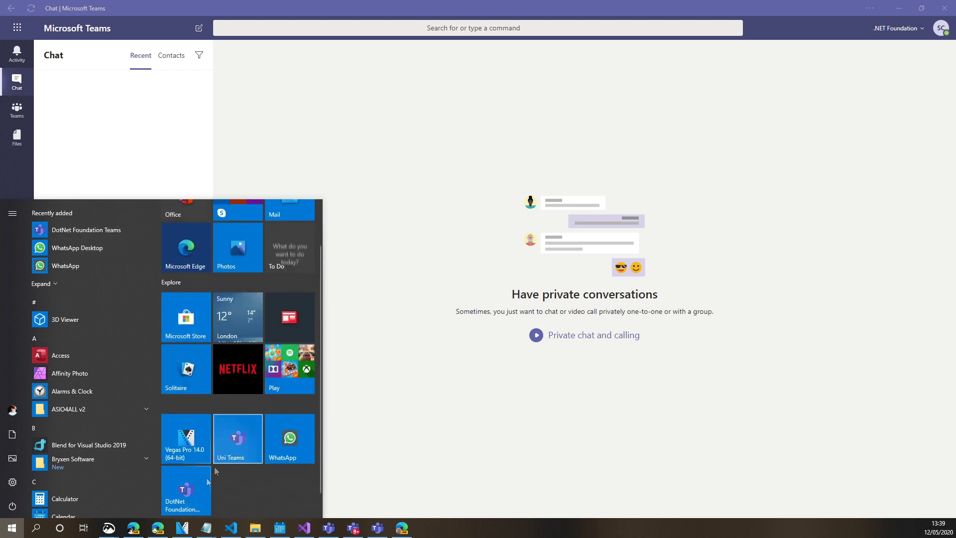
Pin Microsoft Teams to Start and move the Uni Teams tile beside the other Teams tiles
left_click(82, 337)
left_click(106, 397)
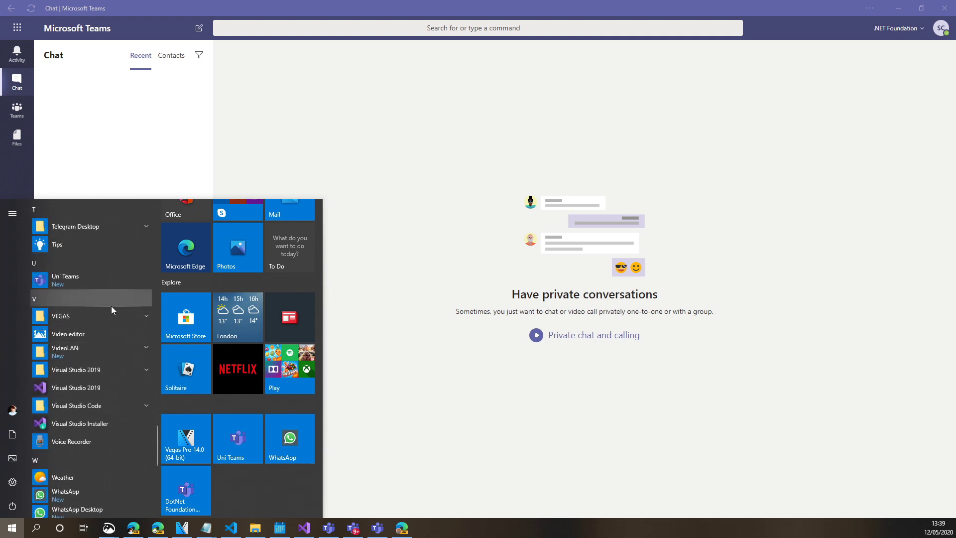
left_click(61, 298)
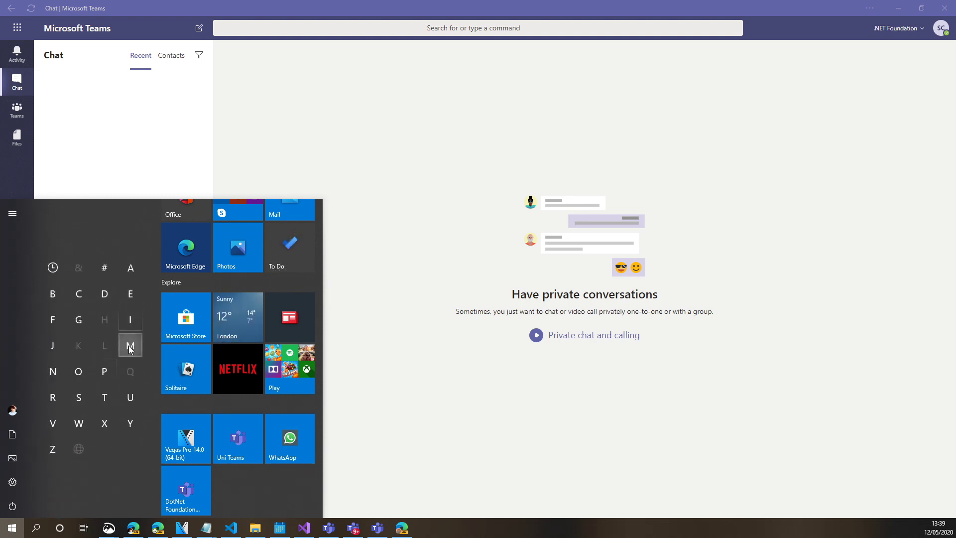
left_click(128, 341)
right_click(74, 459)
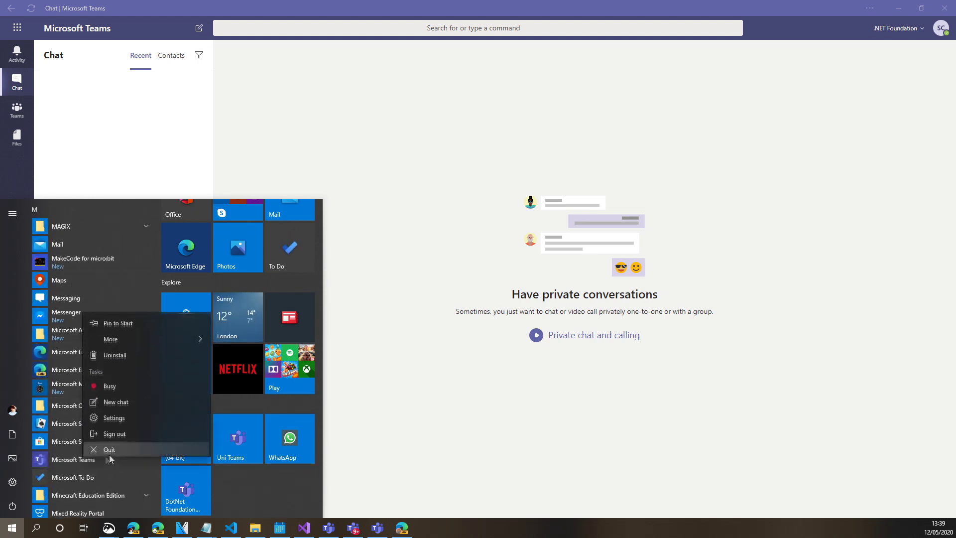
left_click(153, 336)
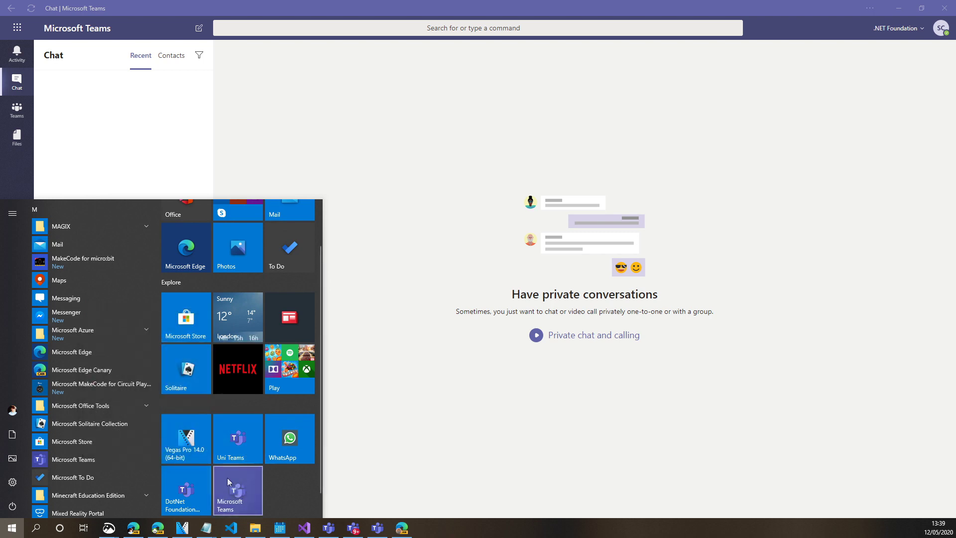
left_click_drag(229, 445, 280, 421)
Cycle through the DotNet Foundation, Student Partners and web Teams windows, finishing on Edge's new tab
left_click(353, 528)
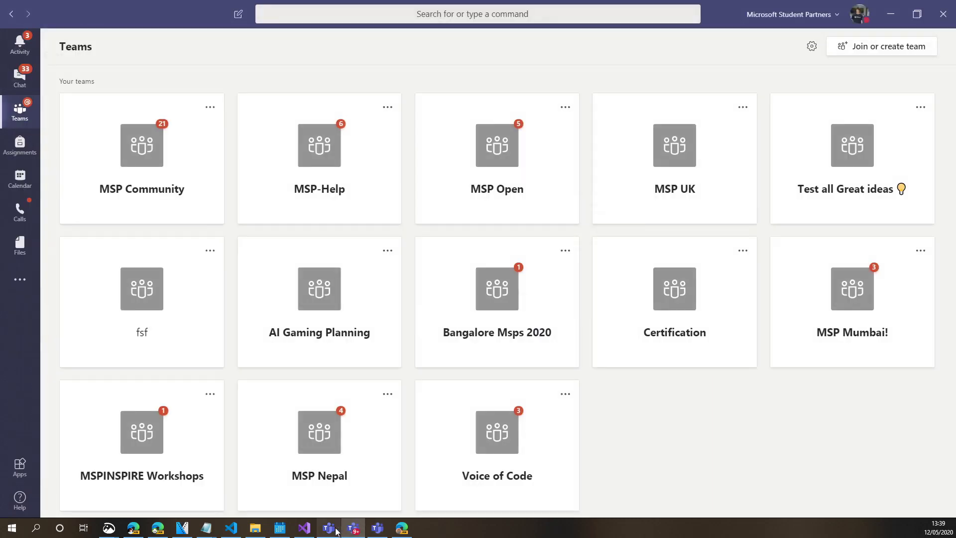
left_click(354, 529)
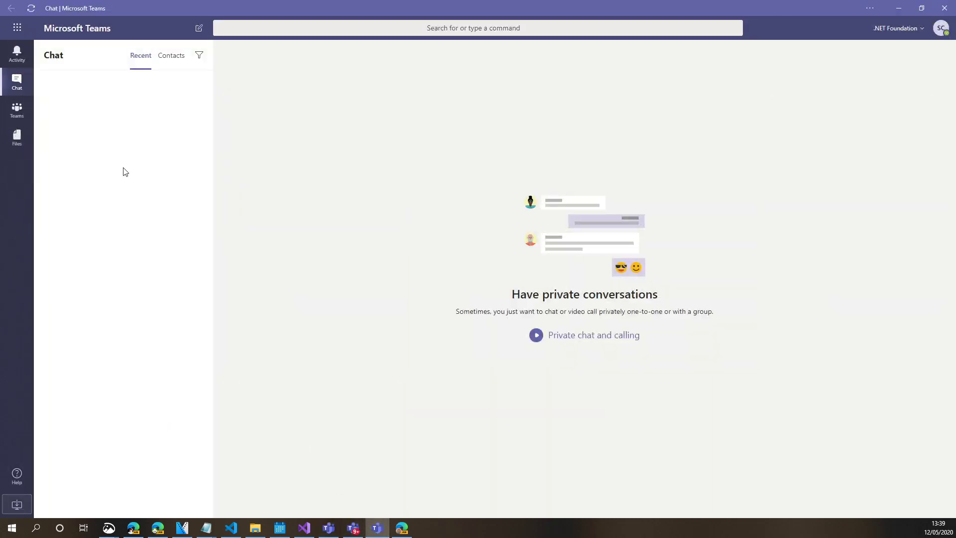
left_click(353, 527)
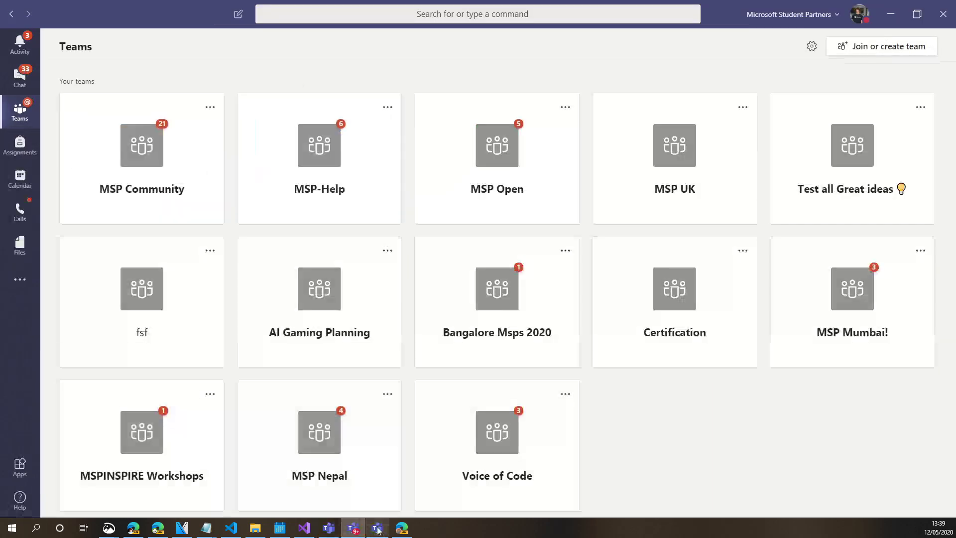
left_click(378, 528)
left_click(353, 528)
left_click(328, 528)
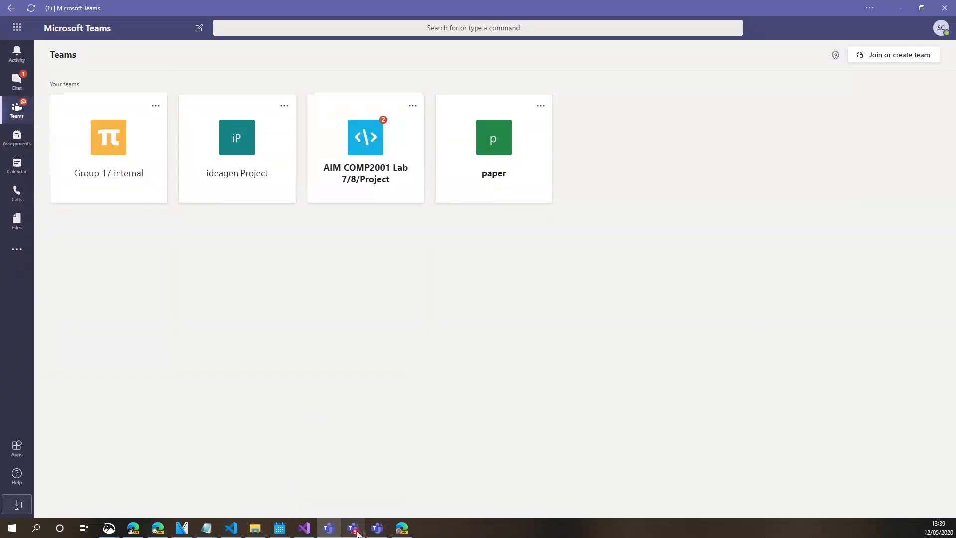
left_click(402, 528)
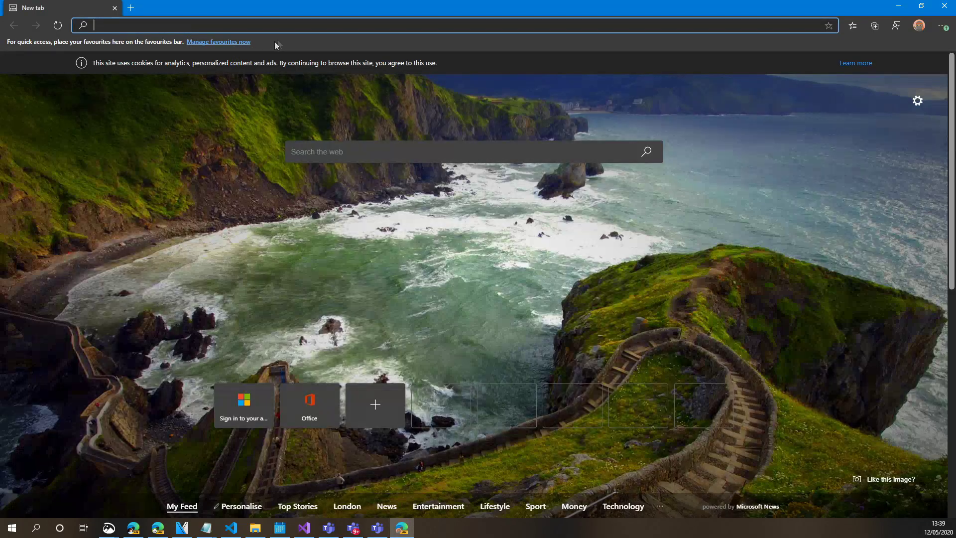
left_click(353, 527)
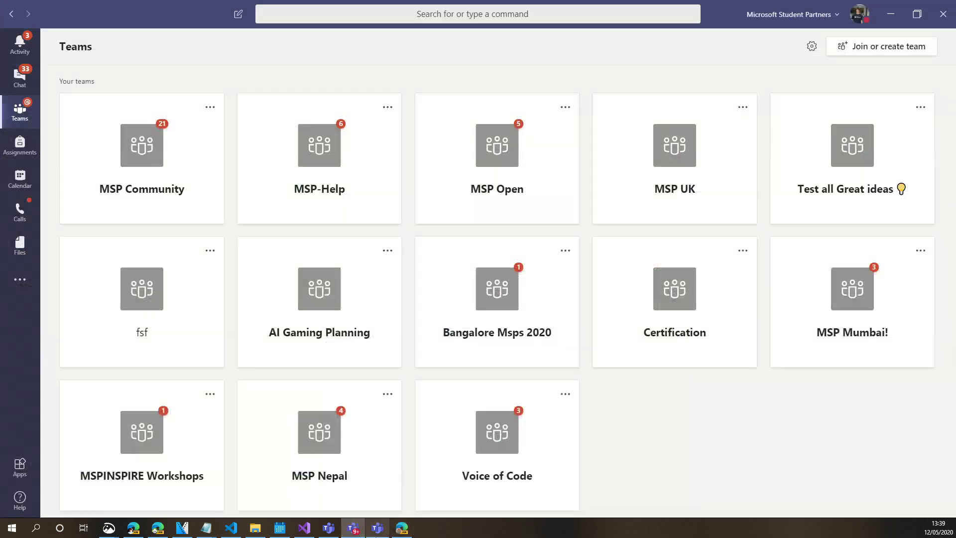
left_click(377, 527)
left_click(353, 528)
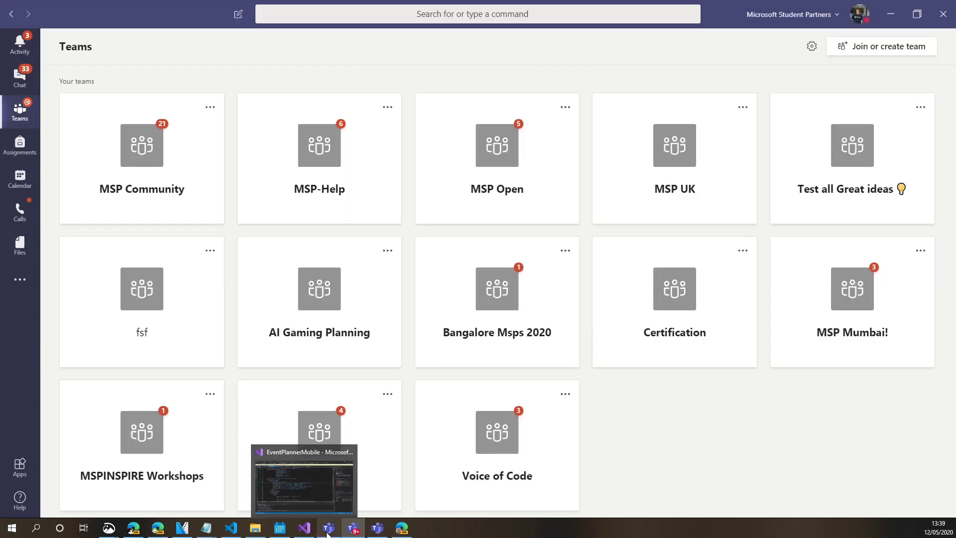
left_click(354, 531)
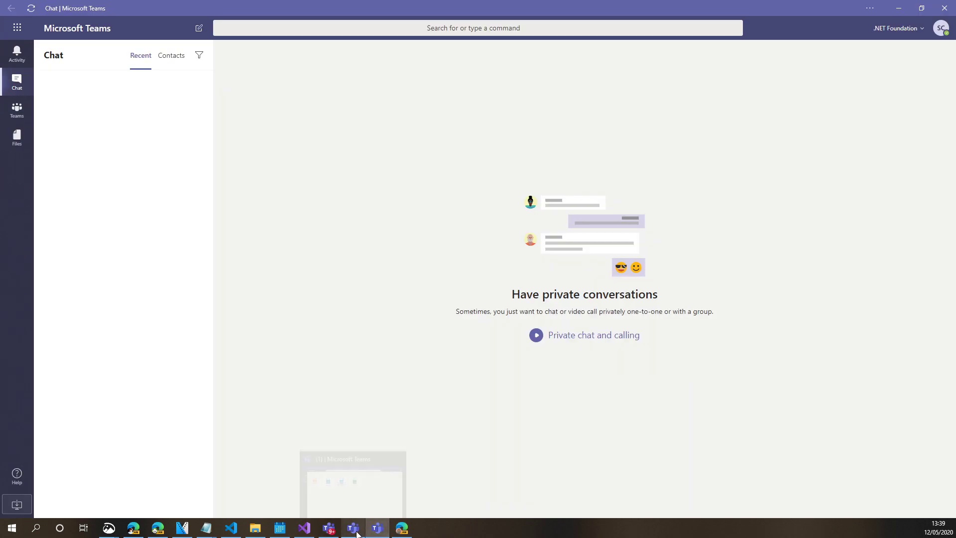
left_click(354, 529)
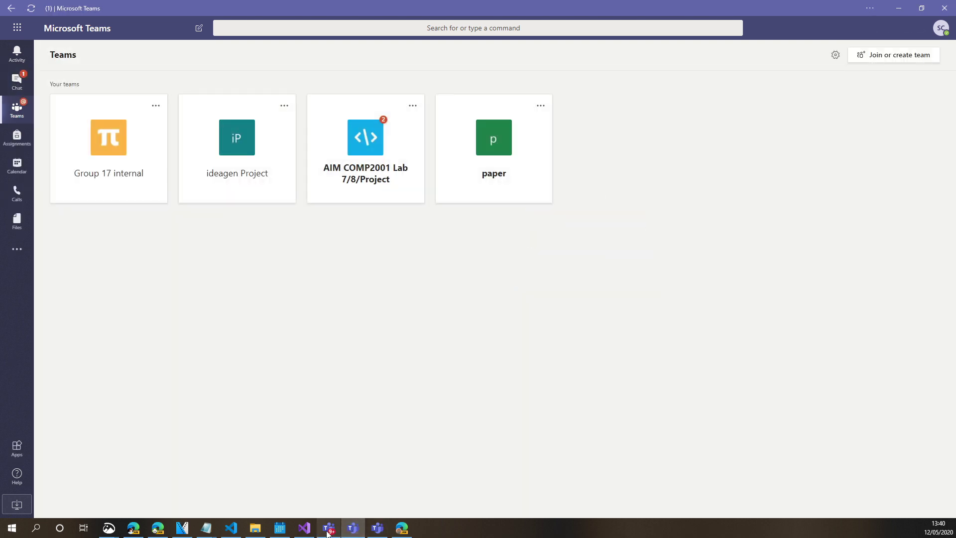
left_click(379, 527)
left_click(402, 528)
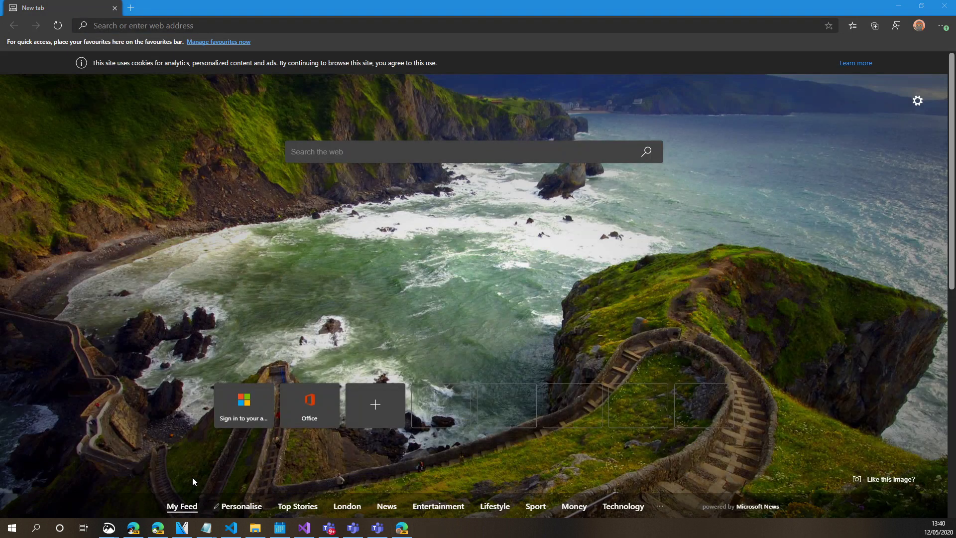
Verify the Dot Net Foundation profile, switch to the Teams Edge window, open a new tab and regroup its taskbar icon
left_click(295, 300)
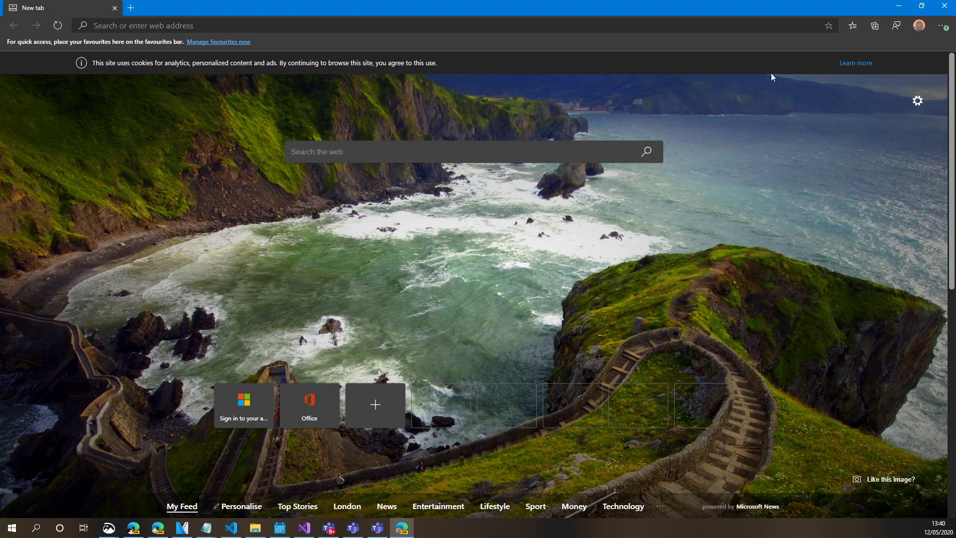
left_click(916, 27)
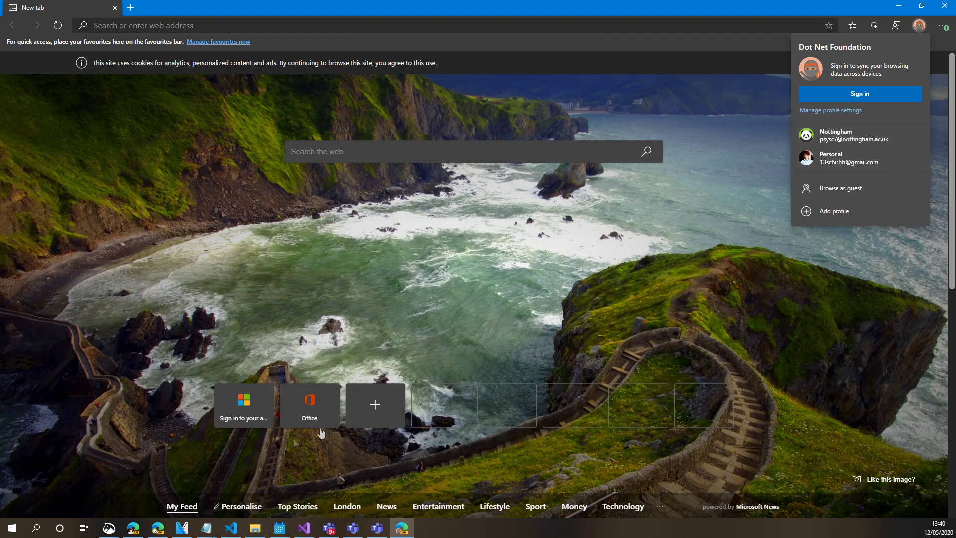
left_click(158, 527)
key("ctrl+t")
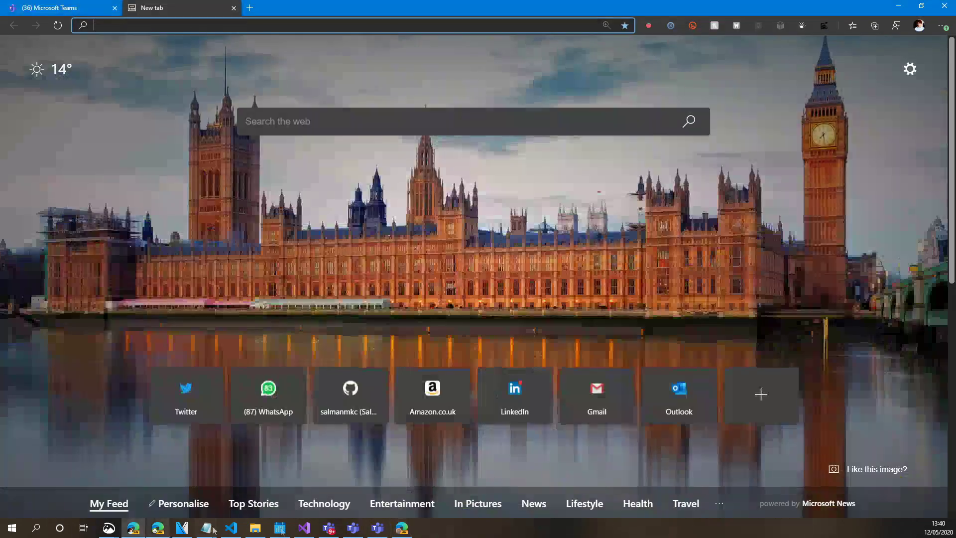
left_click_drag(393, 534, 153, 529)
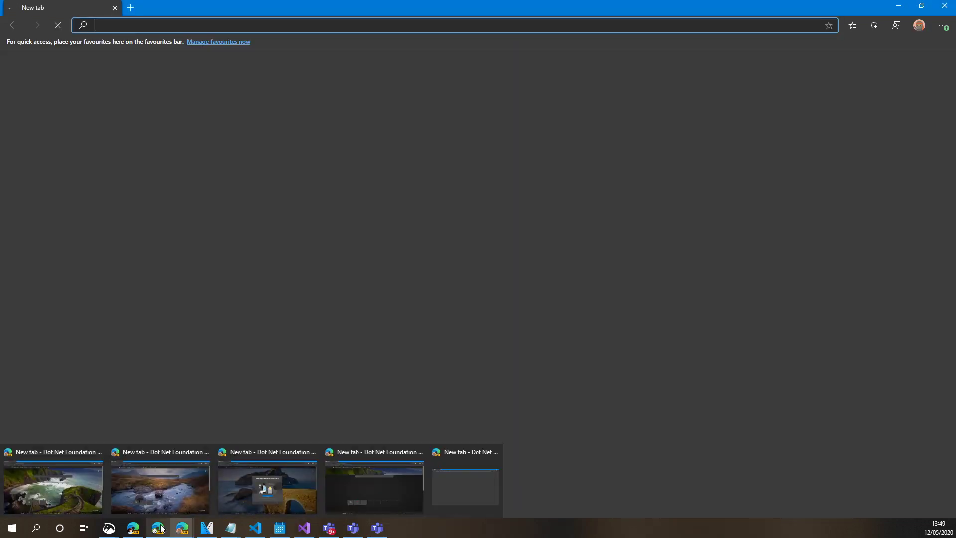